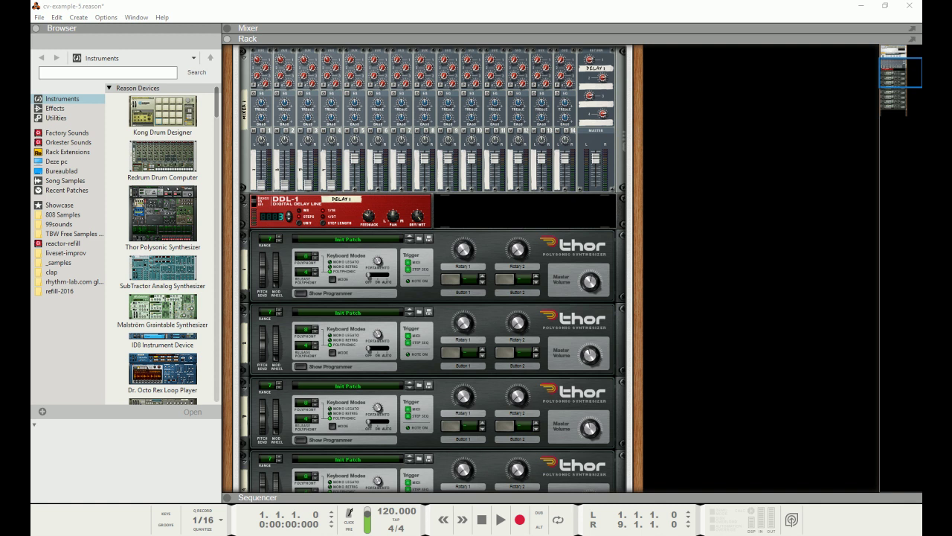
# Step: Create a Combinator in the new document's rack and add a Mixer 14:2 inside it
pyautogui.click(677, 152)
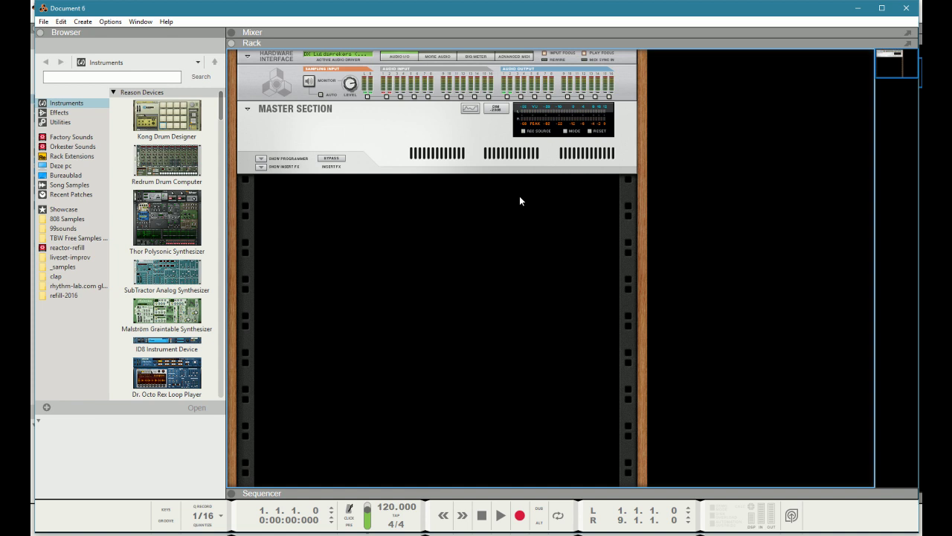
pyautogui.rightClick(519, 196)
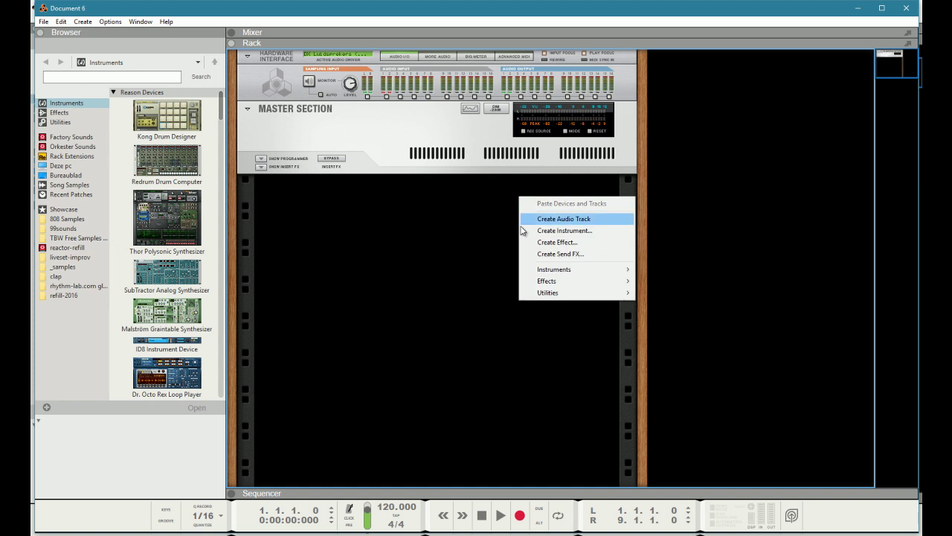
pyautogui.moveTo(539, 294)
pyautogui.click(663, 255)
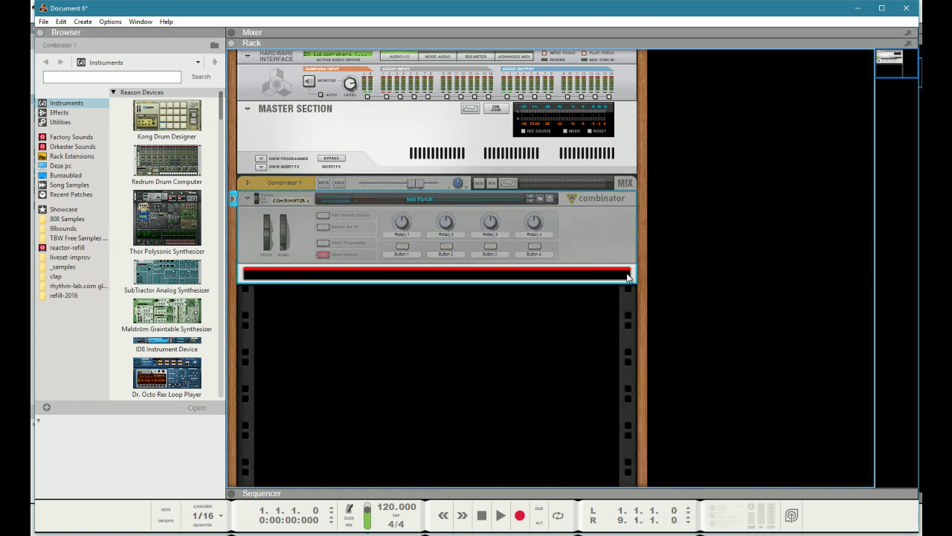
pyautogui.rightClick(554, 290)
pyautogui.moveTo(593, 346)
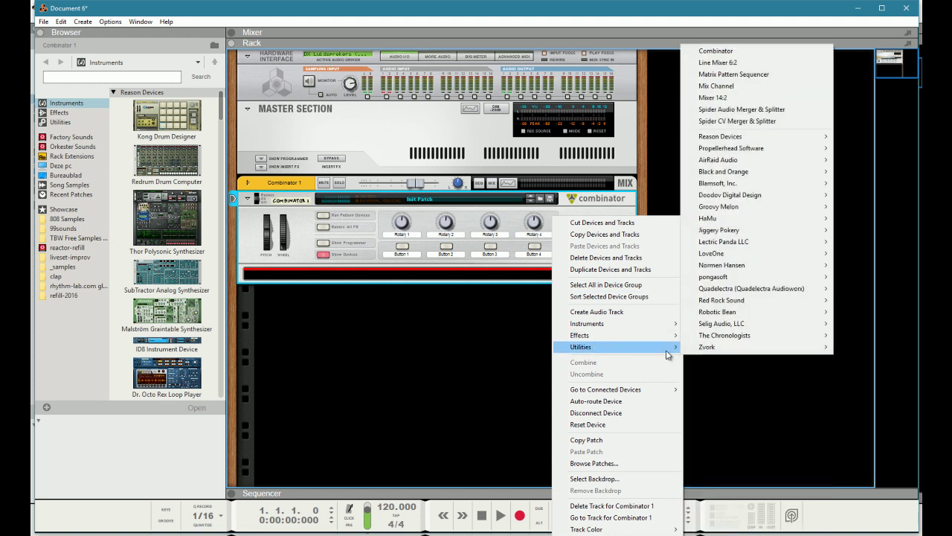
pyautogui.click(737, 98)
# Step: Add a Malström Graintable Synthesizer below the mixer inside the Combinator and duplicate it to make four Malströms
pyautogui.rightClick(393, 364)
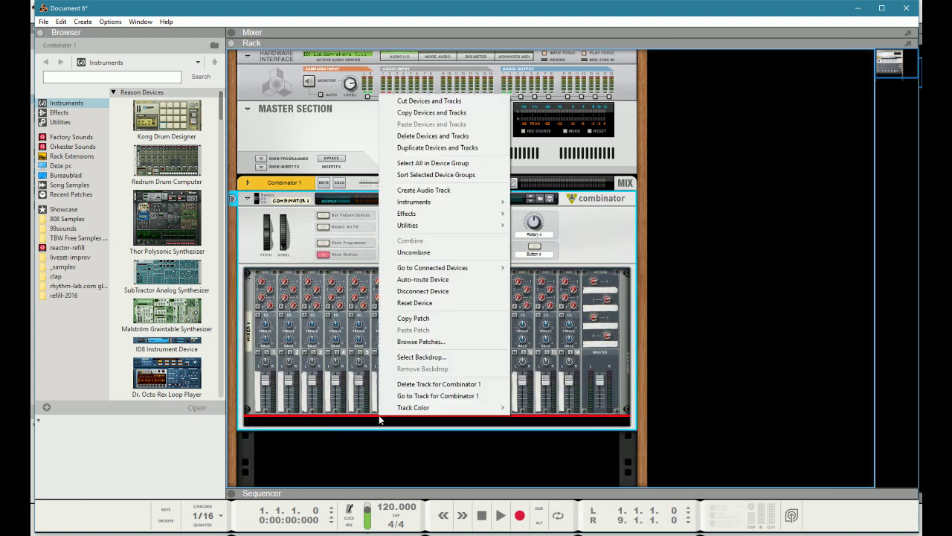
pyautogui.moveTo(483, 201)
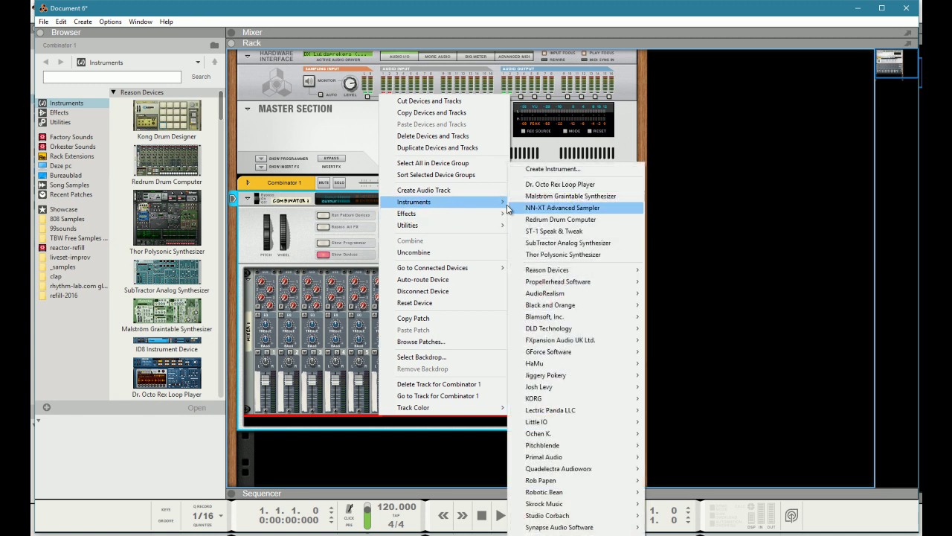
pyautogui.click(540, 198)
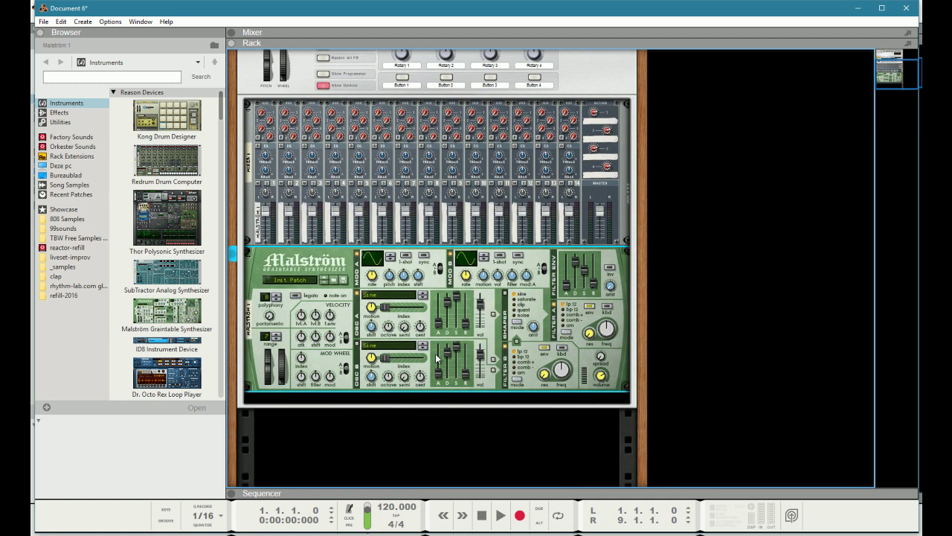
pyautogui.hotkey('ctrl', 'd')
pyautogui.hotkey('ctrl', 'd')
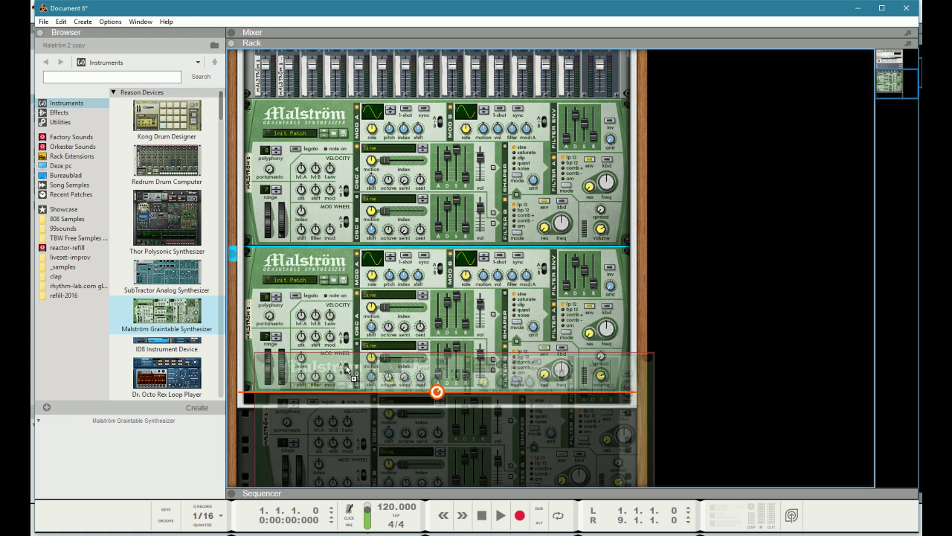
pyautogui.hotkey('ctrl', 'd')
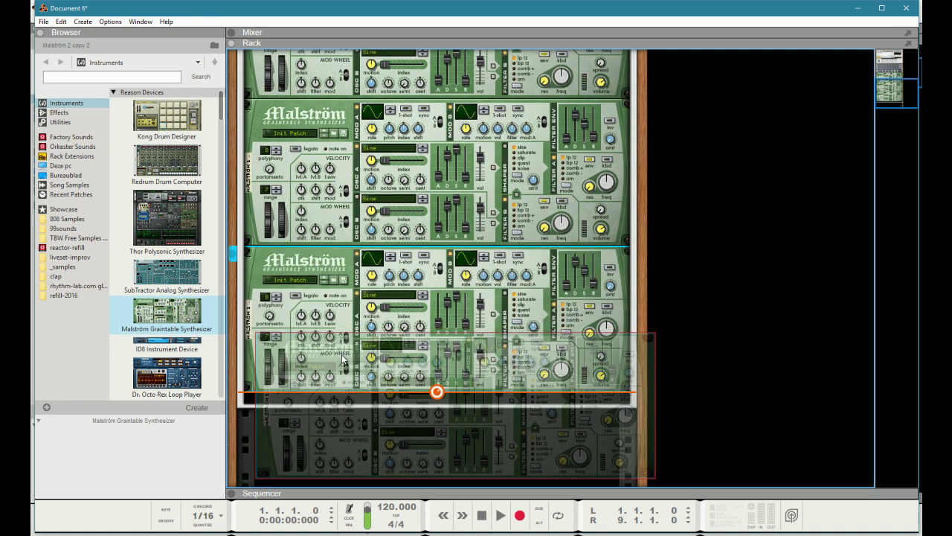
# Step: Solo mixer channel 1 and set oscillator A of the first Malström to AdditiveWave1
pyautogui.scroll(2, 322, 265)
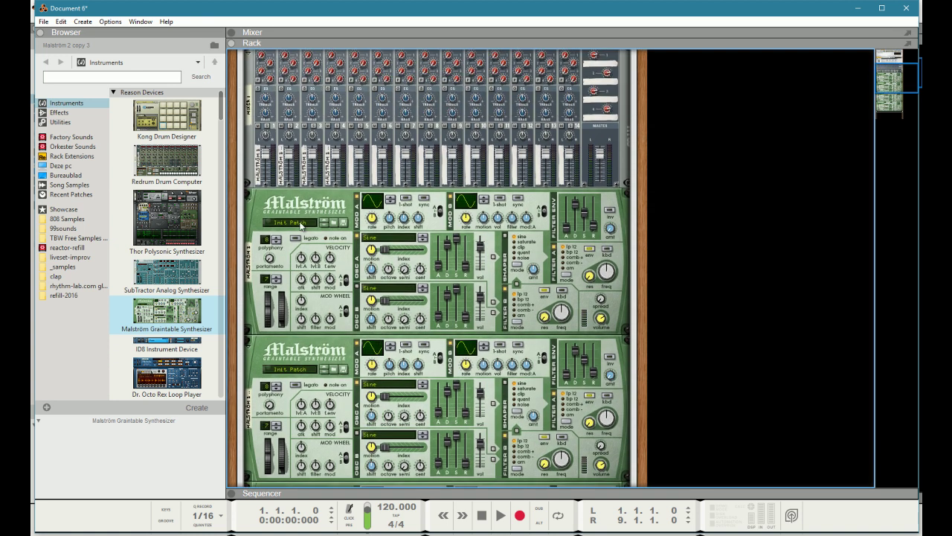
pyautogui.click(267, 128)
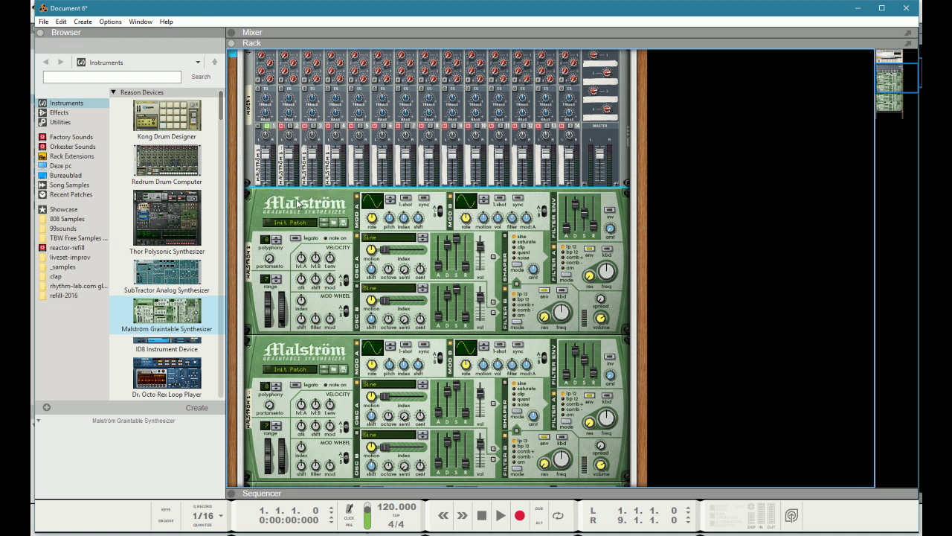
pyautogui.click(409, 238)
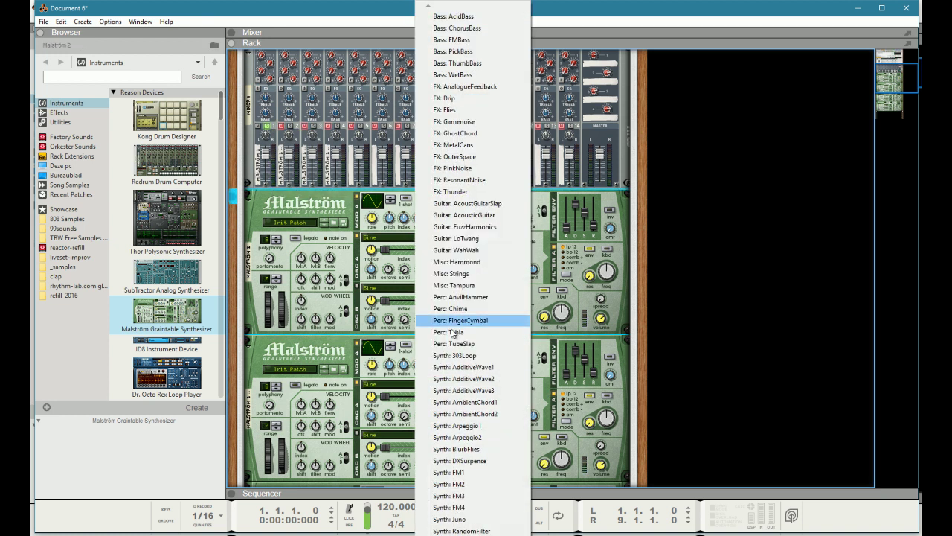
pyautogui.click(459, 366)
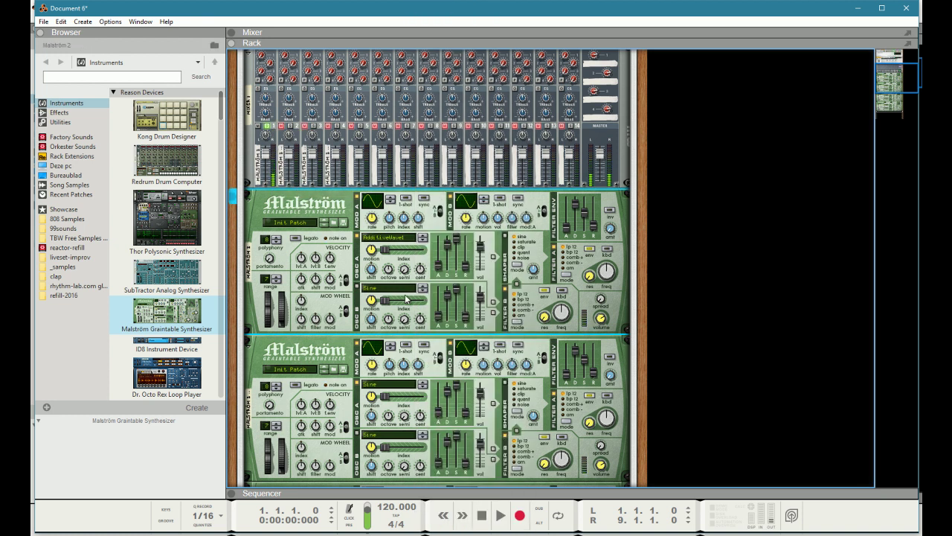
# Step: Solo mixer channel 2 and set oscillator A of the second Malström to AdditiveWave3
pyautogui.click(270, 128)
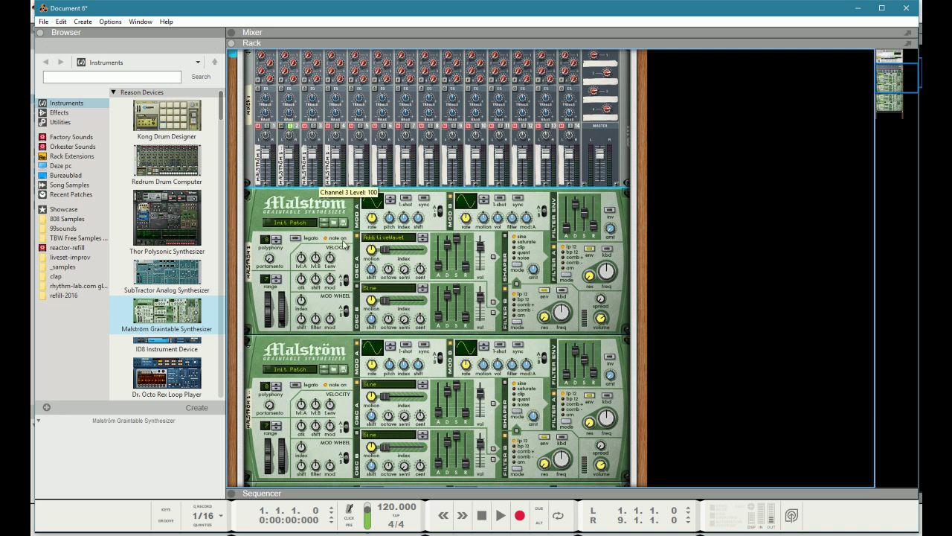
pyautogui.click(390, 385)
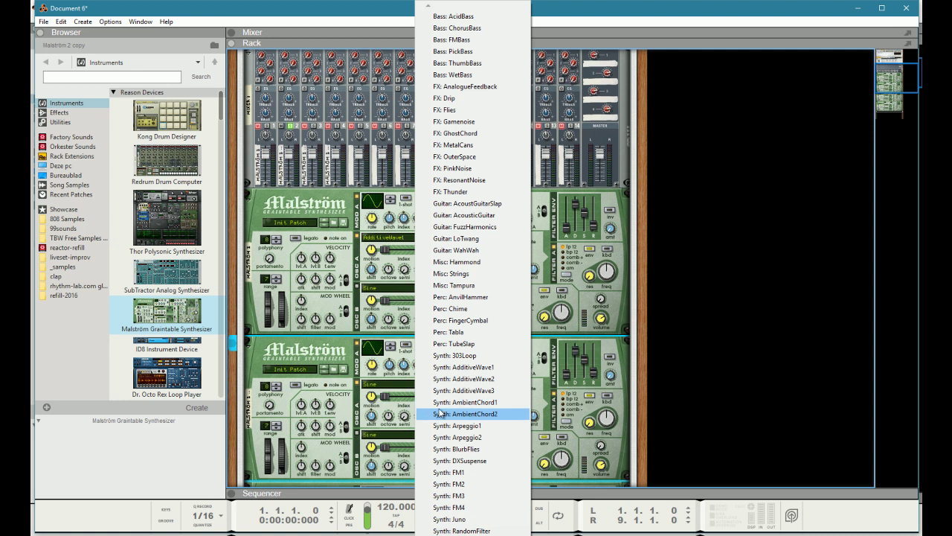
pyautogui.click(444, 392)
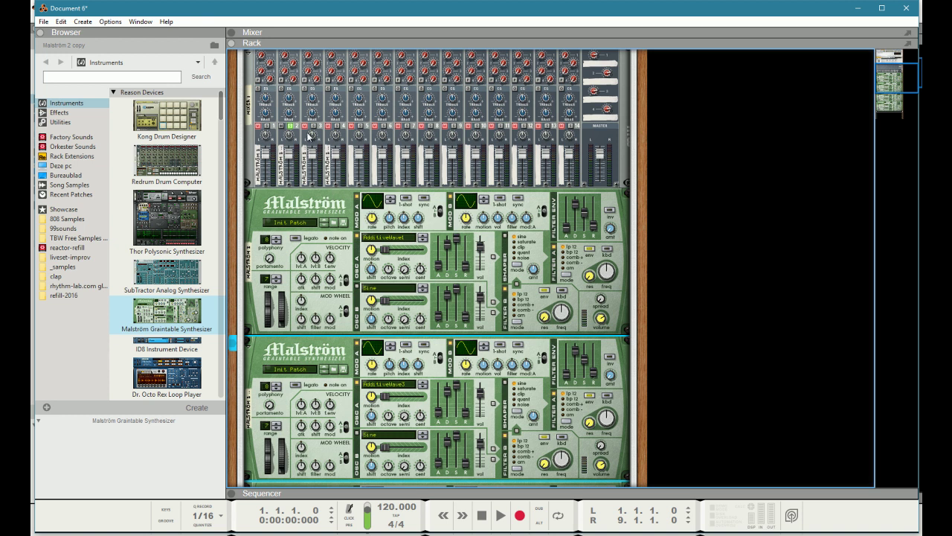
# Step: Set oscillator A of the third Malström to SpectralSweep with a motion of -26
pyautogui.scroll(-3, 381, 409)
pyautogui.moveTo(382, 409); pyautogui.dragTo(439, 431)
pyautogui.click(409, 406)
pyautogui.scroll(-3, 440, 490)
pyautogui.click(440, 490)
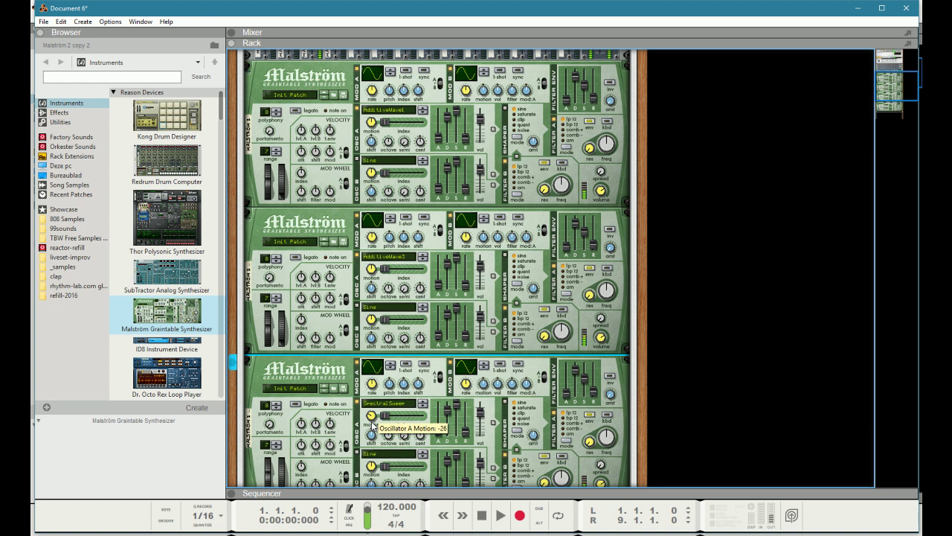
# Step: Set oscillator A of the fourth Malström to FM4 and audition it in solo on mixer channel 4
pyautogui.scroll(-3, 373, 426)
pyautogui.click(374, 424)
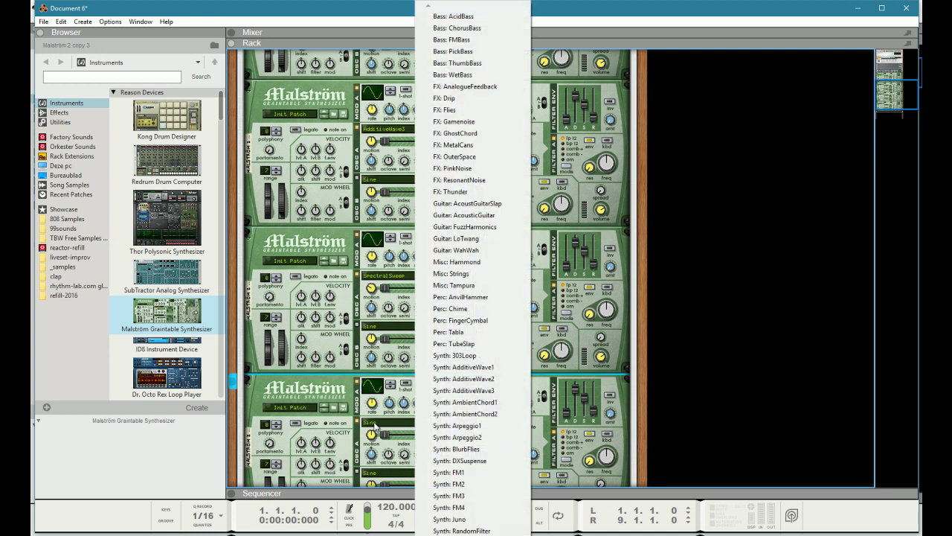
pyautogui.click(448, 507)
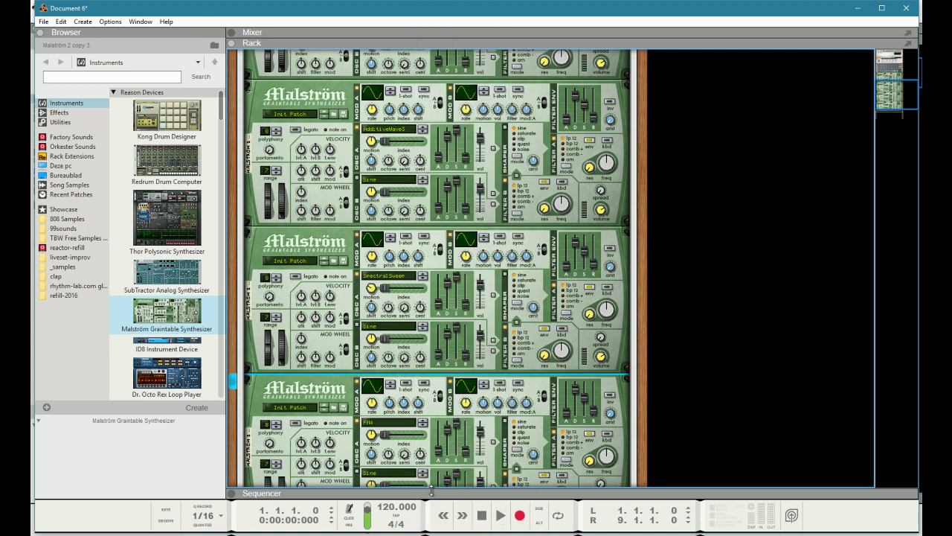
pyautogui.scroll(8, 373, 439)
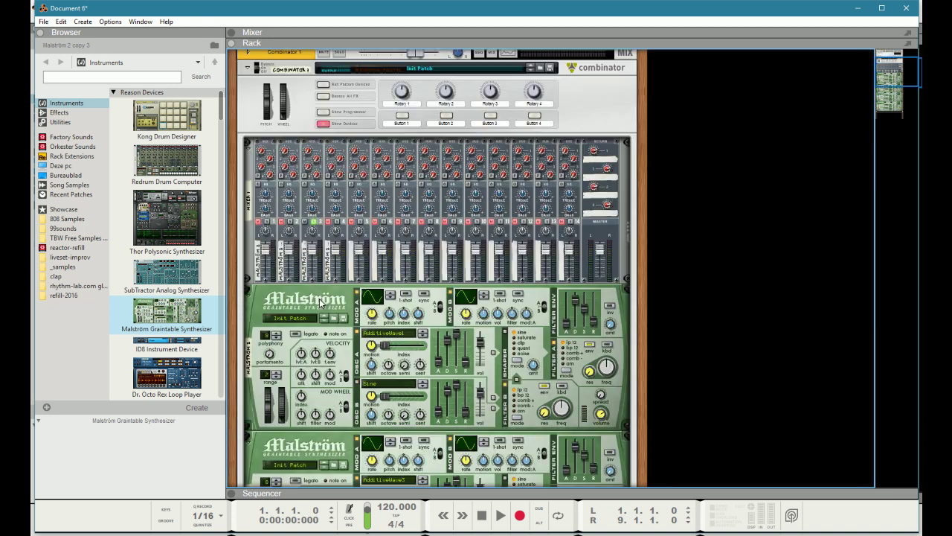
pyautogui.click(336, 221)
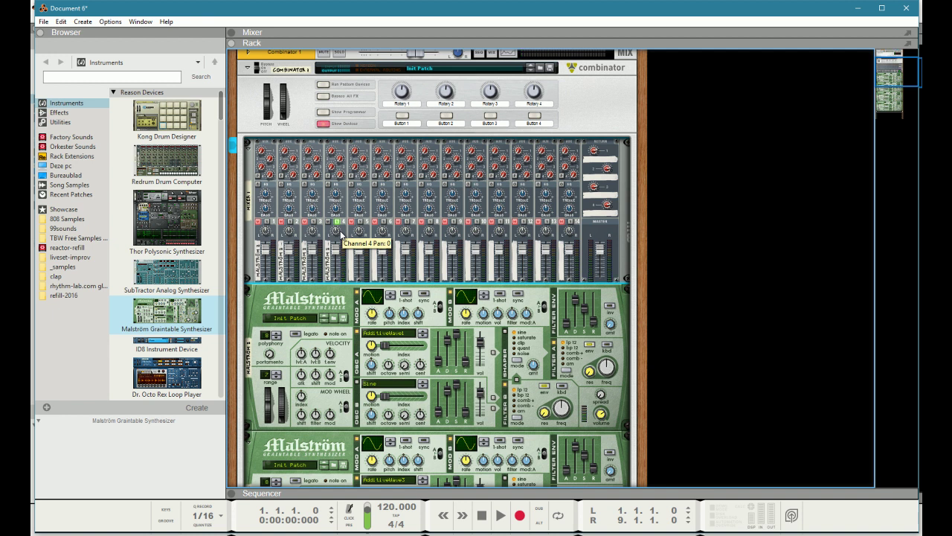
pyautogui.click(336, 222)
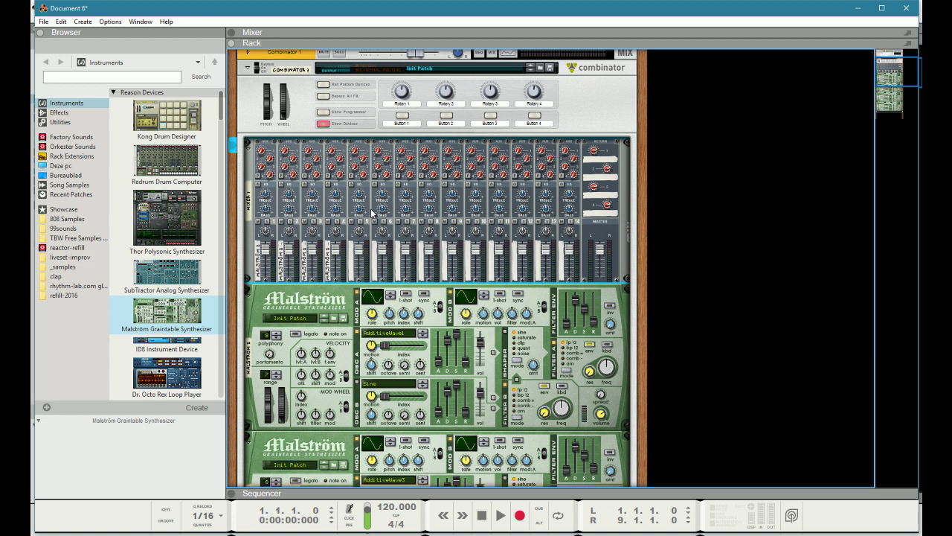
# Step: Show the Combinator's programmer and check the note reception of the Malström devices in its key mapping
pyautogui.click(328, 112)
pyautogui.click(285, 167)
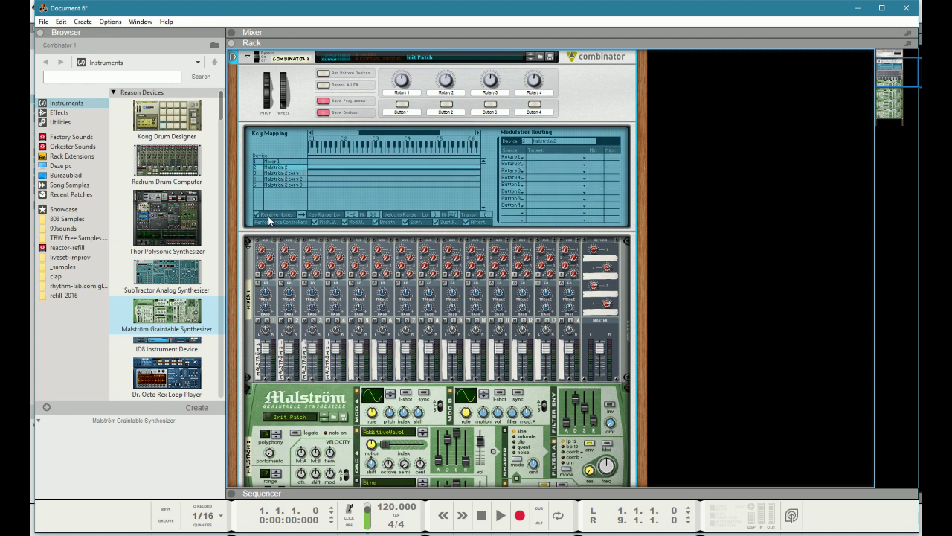
pyautogui.click(276, 174)
pyautogui.click(276, 183)
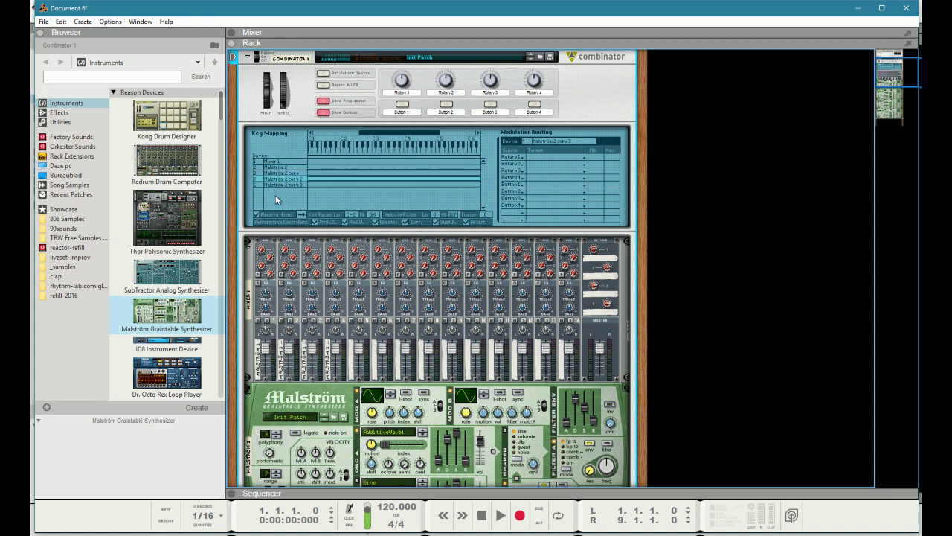
# Step: Fold all four Malström synthesizers to save rack space
pyautogui.scroll(-2, 296, 232)
pyautogui.click(252, 299)
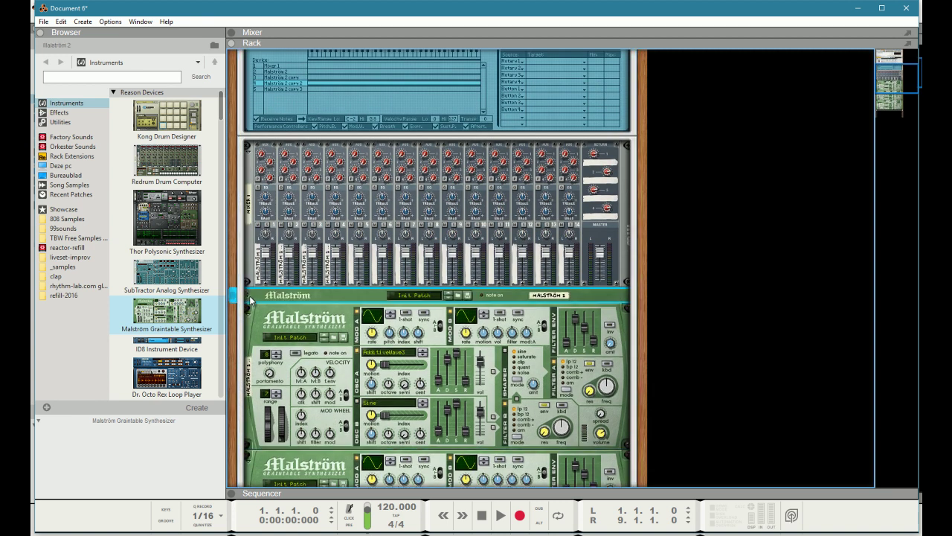
pyautogui.click(250, 314)
pyautogui.click(249, 332)
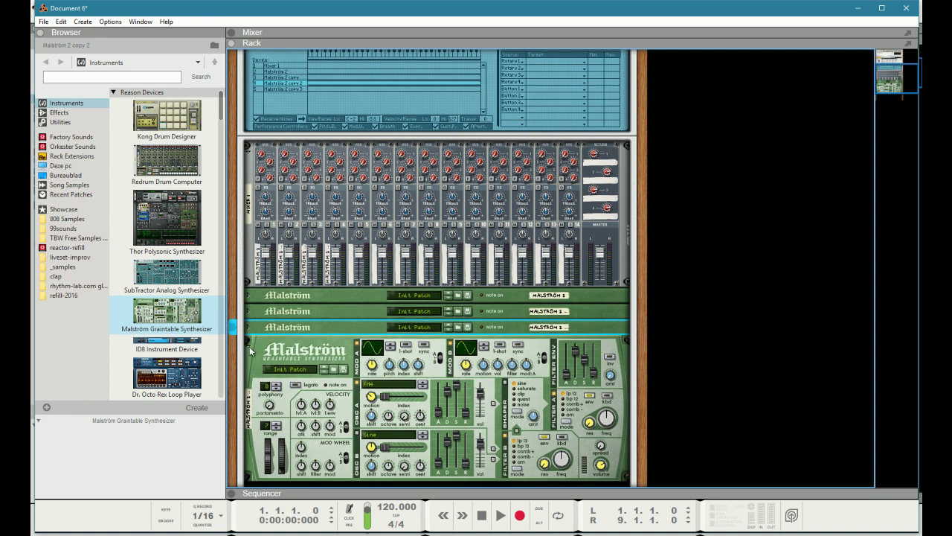
pyautogui.click(249, 346)
# Step: Add a Thor Polysynthesizer below the folded Malströms inside the Combinator and show its programmer
pyautogui.rightClick(353, 374)
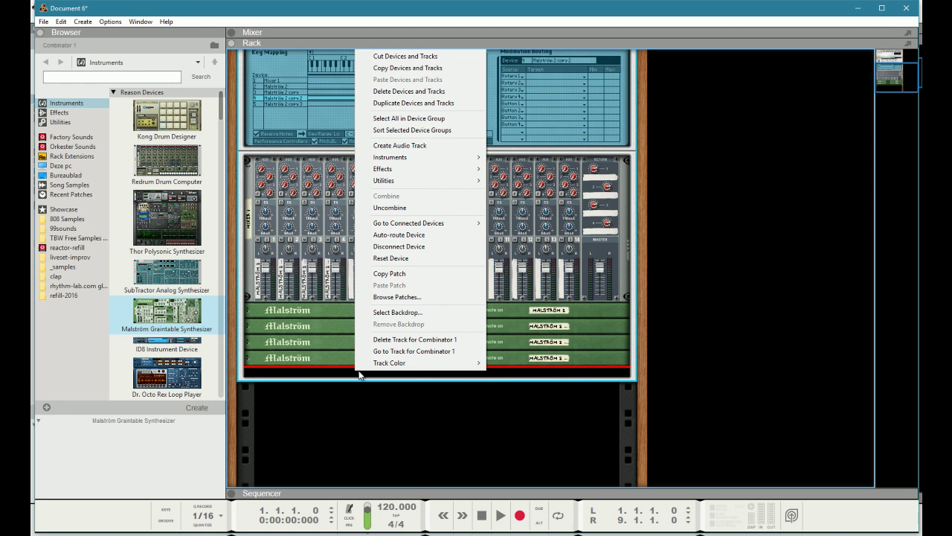
pyautogui.moveTo(405, 159)
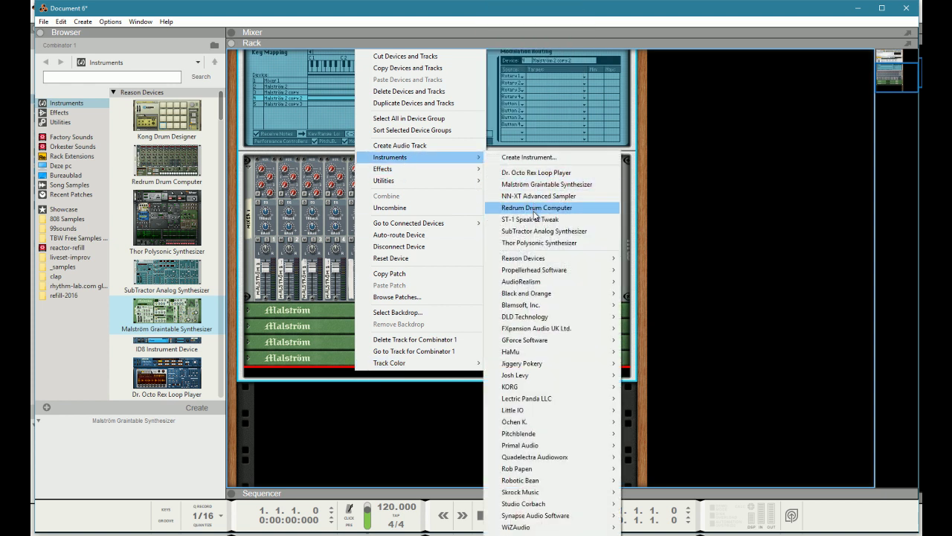
pyautogui.click(535, 244)
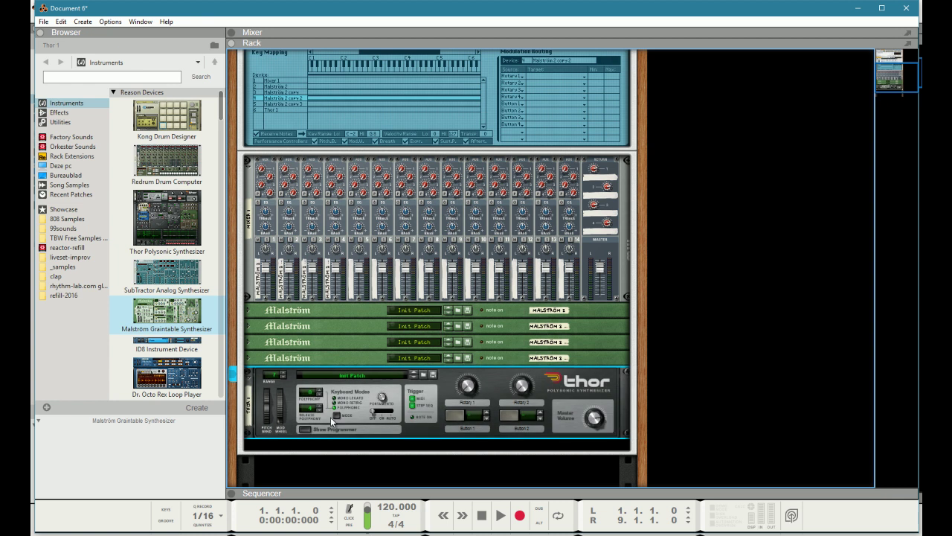
pyautogui.click(307, 432)
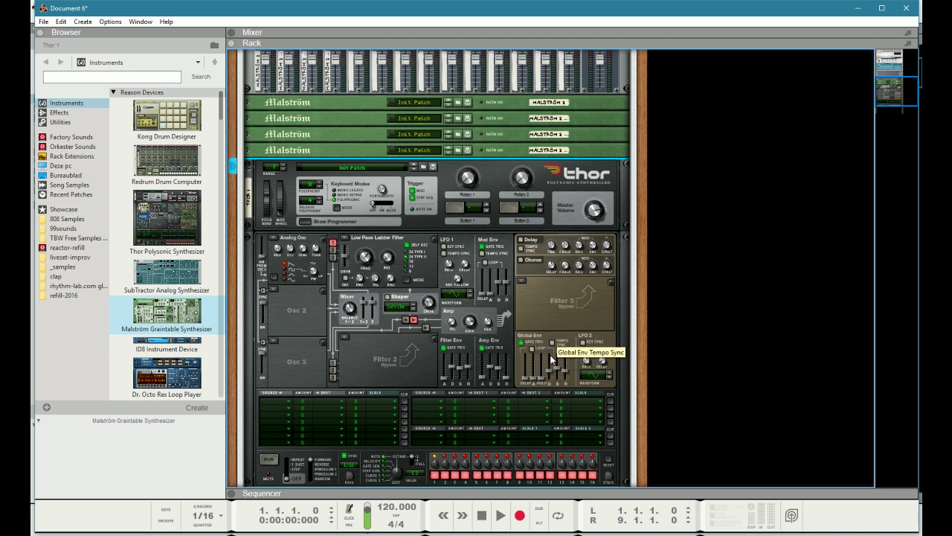
# Step: Adjust the sustain and decay of Thor's Global Envelope and enable its tempo sync
pyautogui.moveTo(556, 368); pyautogui.dragTo(557, 380)
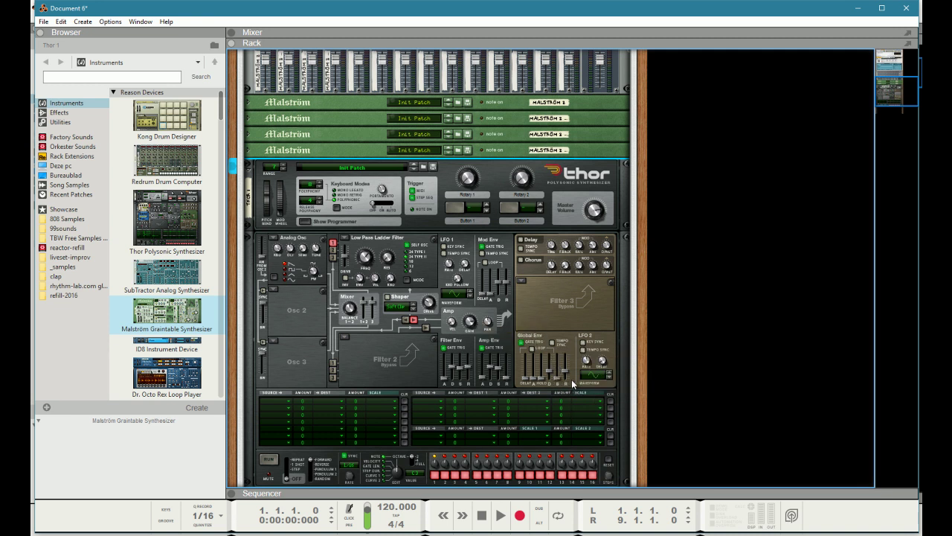
pyautogui.click(552, 342)
pyautogui.moveTo(549, 372); pyautogui.dragTo(548, 376)
# Step: On the back of the rack, cable Thor's Global Envelope output to the mixer's channel 1 level CV input
pyautogui.press('Tab')
pyautogui.moveTo(470, 275); pyautogui.dragTo(270, 131)
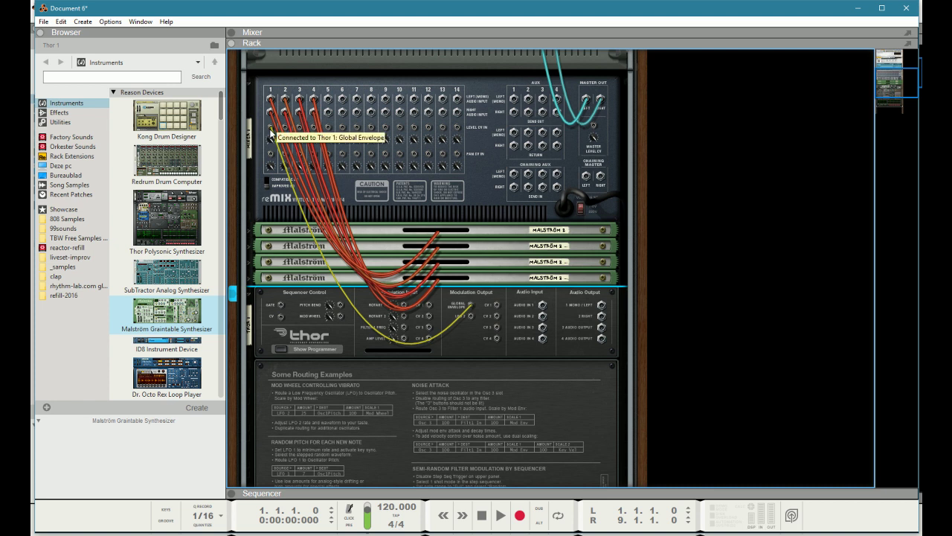
pyautogui.press('Tab')
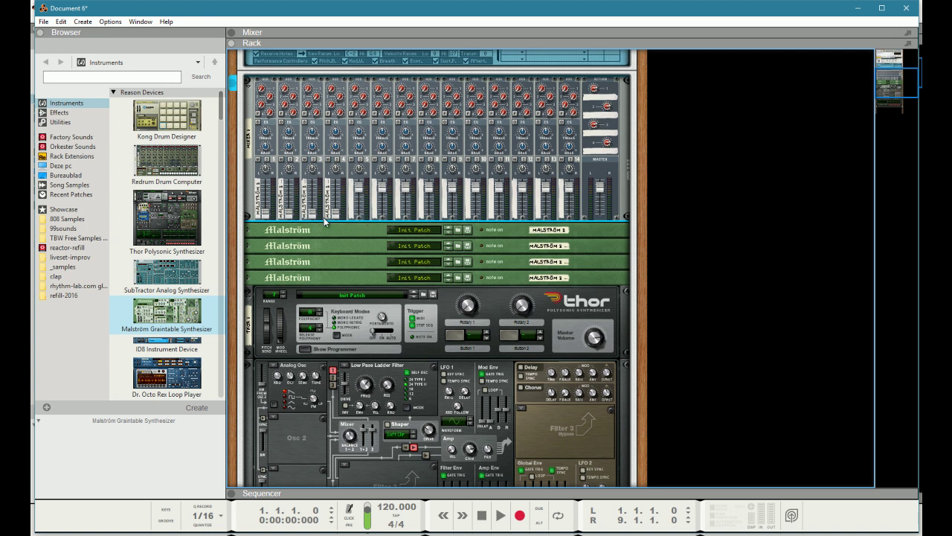
# Step: Duplicate the configured Thor inside the Combinator and turn the rack around to its back
pyautogui.scroll(-5, 336, 235)
pyautogui.click(428, 321)
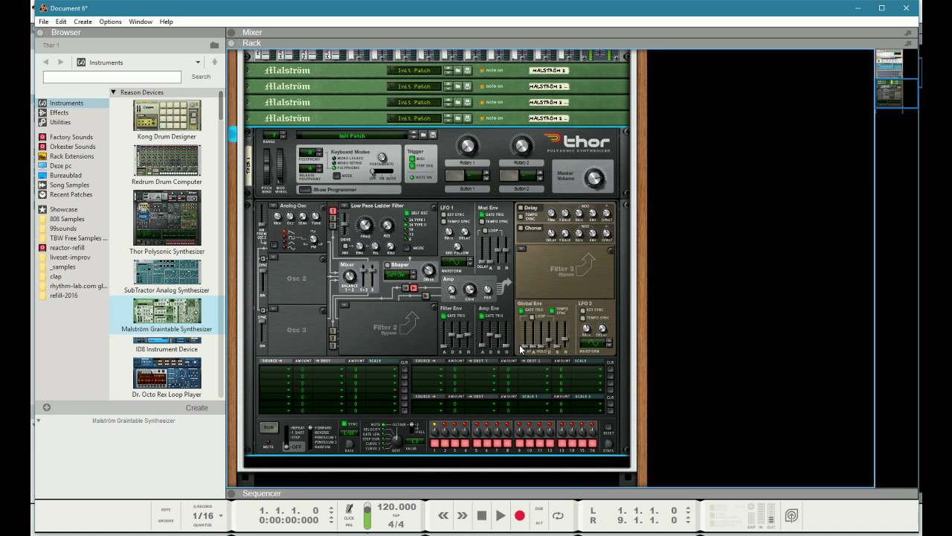
pyautogui.hotkey('ctrl', 'd')
pyautogui.press('Tab')
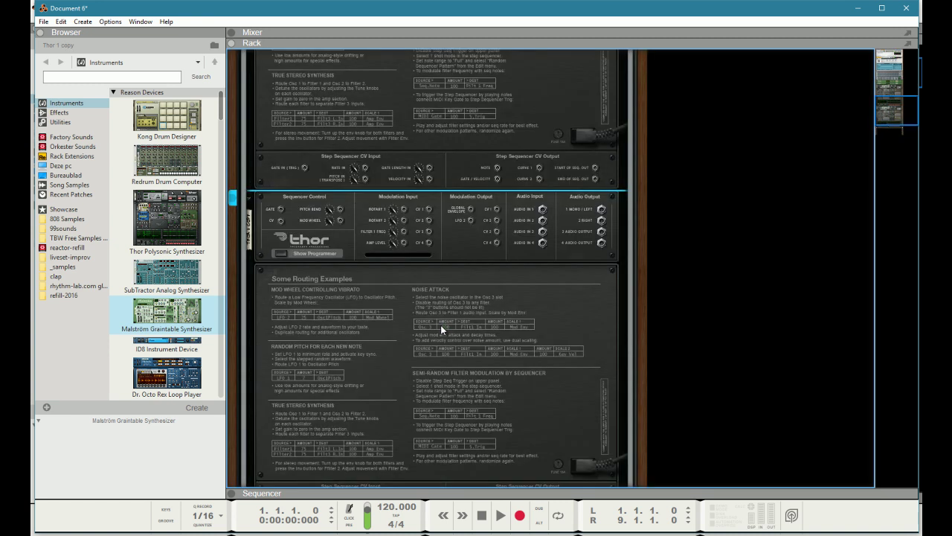
# Step: Cable the second Thor's Global Envelope output to the mixer's channel 2 level CV input and turn the rack back to its front
pyautogui.moveTo(472, 273); pyautogui.dragTo(286, 247)
pyautogui.scroll(1, 471, 281)
pyautogui.scroll(5, 372, 267)
pyautogui.scroll(-7, 401, 276)
pyautogui.press('Tab')
# Step: Set the second Thor's Global Envelope delay to 1/16 with a longer attack, and set mixer channel 2's level to 0
pyautogui.scroll(-2, 512, 343)
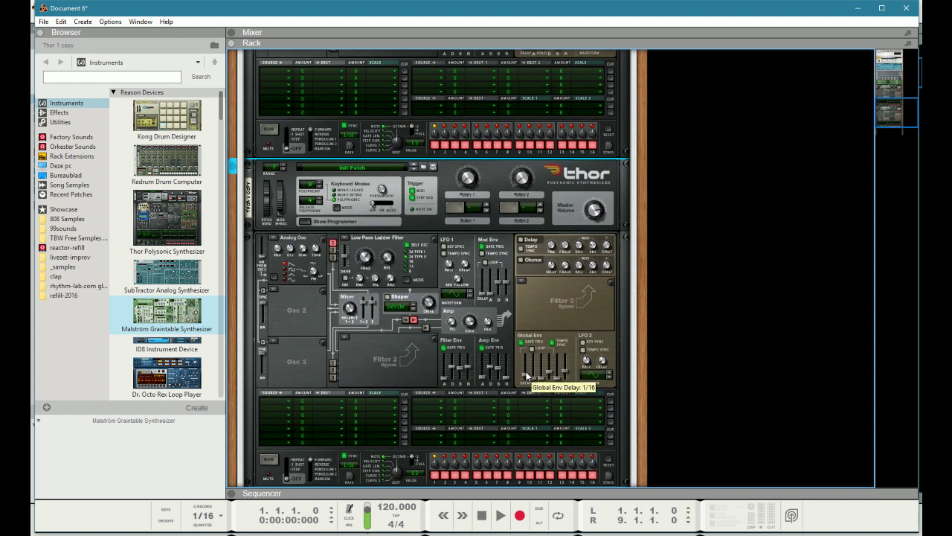
pyautogui.moveTo(532, 374); pyautogui.dragTo(534, 367)
pyautogui.scroll(5, 350, 145)
pyautogui.scroll(3, 350, 145)
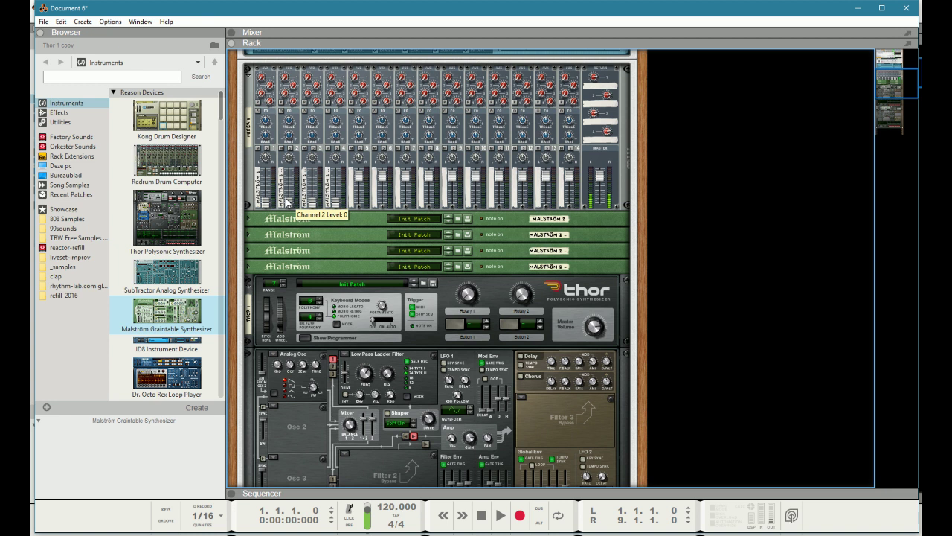
# Step: Duplicate the second Thor and adjust the Global Envelope attack on the new copy
pyautogui.scroll(-7, 320, 276)
pyautogui.scroll(-1, 324, 351)
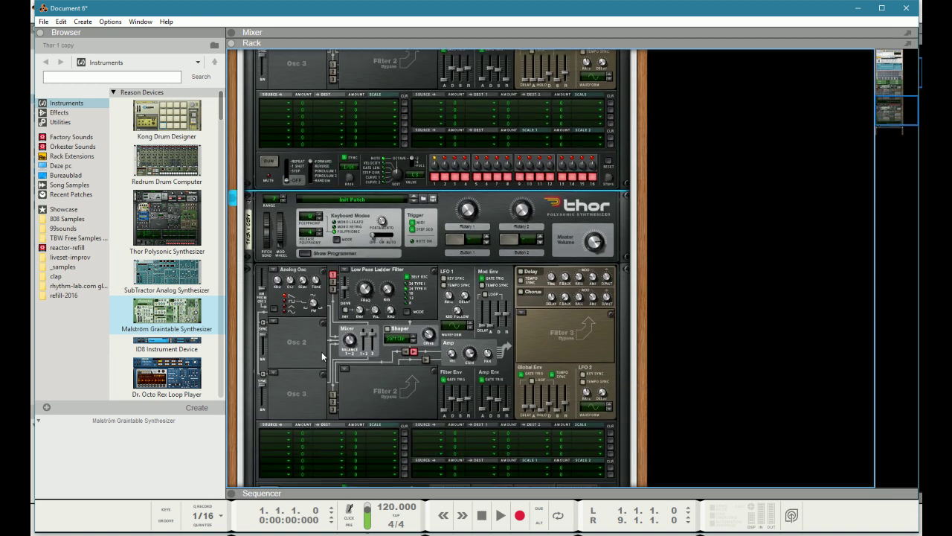
pyautogui.hotkey('ctrl', 'd')
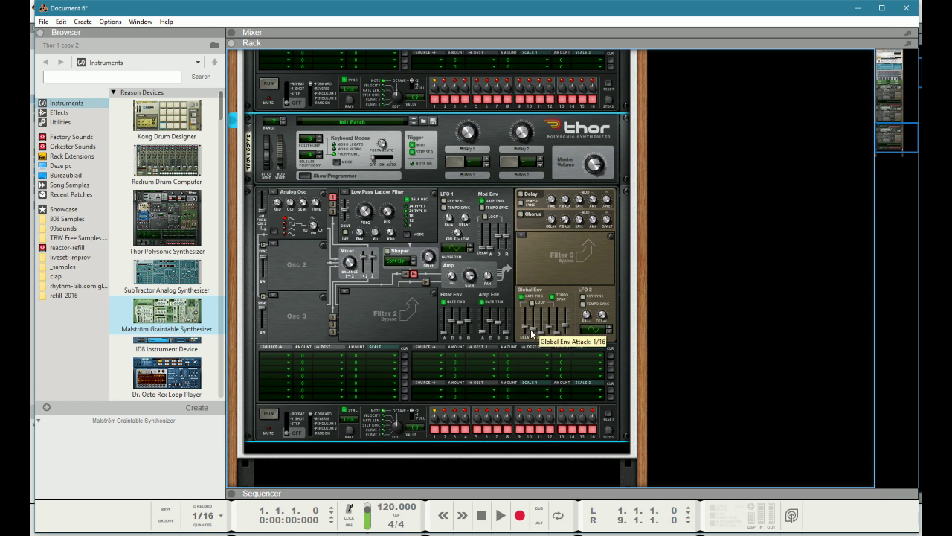
pyautogui.moveTo(533, 331); pyautogui.dragTo(533, 330)
# Step: On the back of the rack, cable the third Thor's Global Envelope output to the mixer's channel 3 level CV input, and return to the front
pyautogui.press('Tab')
pyautogui.scroll(2, 446, 246)
pyautogui.scroll(3, 392, 239)
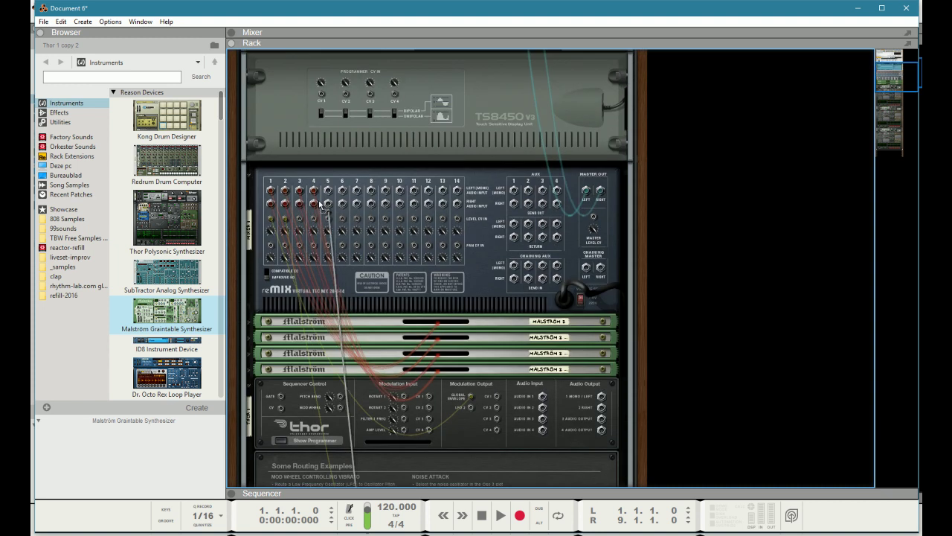
pyautogui.scroll(-2, 312, 223)
pyautogui.press('Tab')
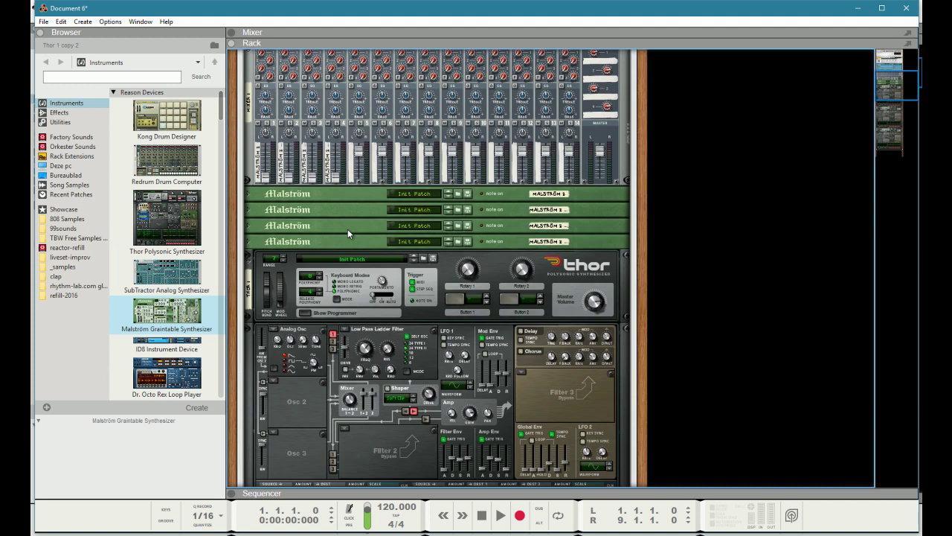
pyautogui.scroll(2, 347, 233)
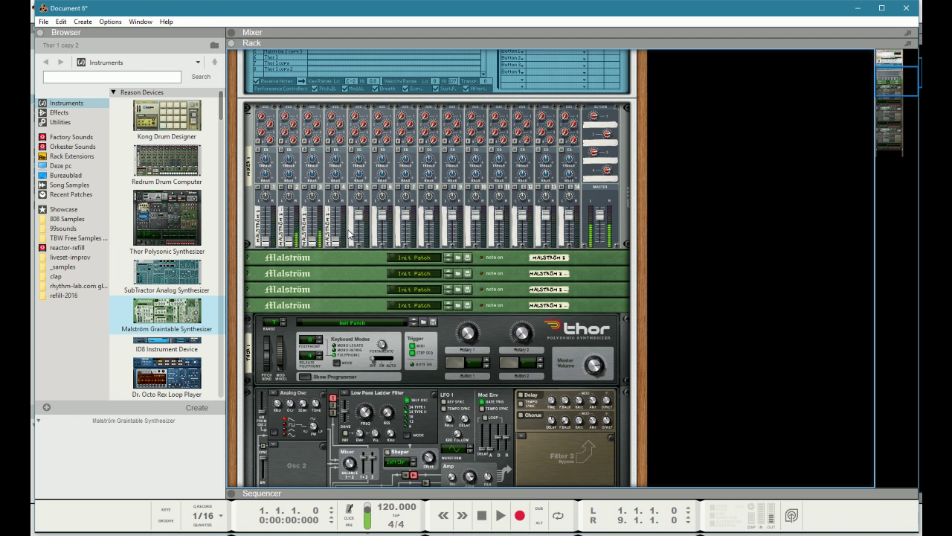
# Step: Duplicate the third Thor and set the new copy's Global Envelope delay to 3/16 with an adjusted attack
pyautogui.scroll(-6, 350, 233)
pyautogui.scroll(-20, 357, 246)
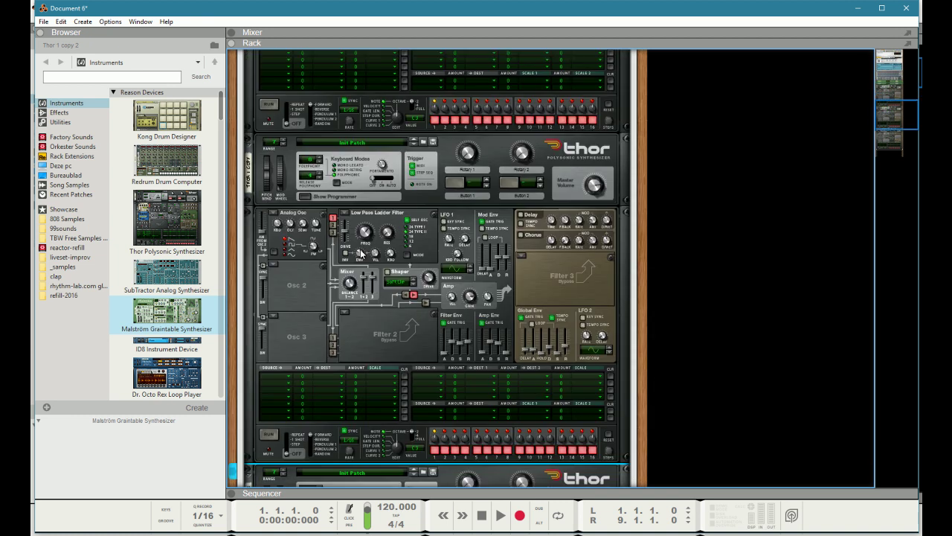
pyautogui.hotkey('ctrl', 'd')
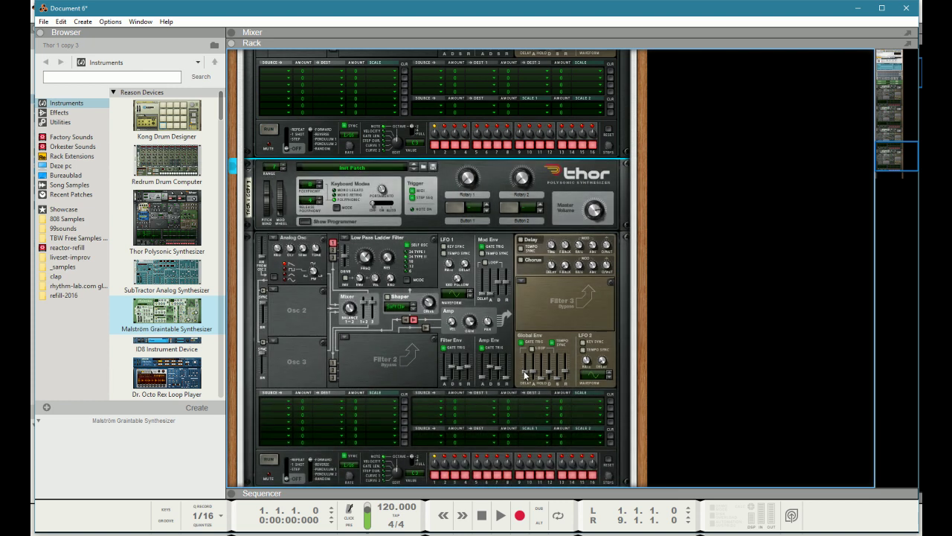
pyautogui.moveTo(524, 369)
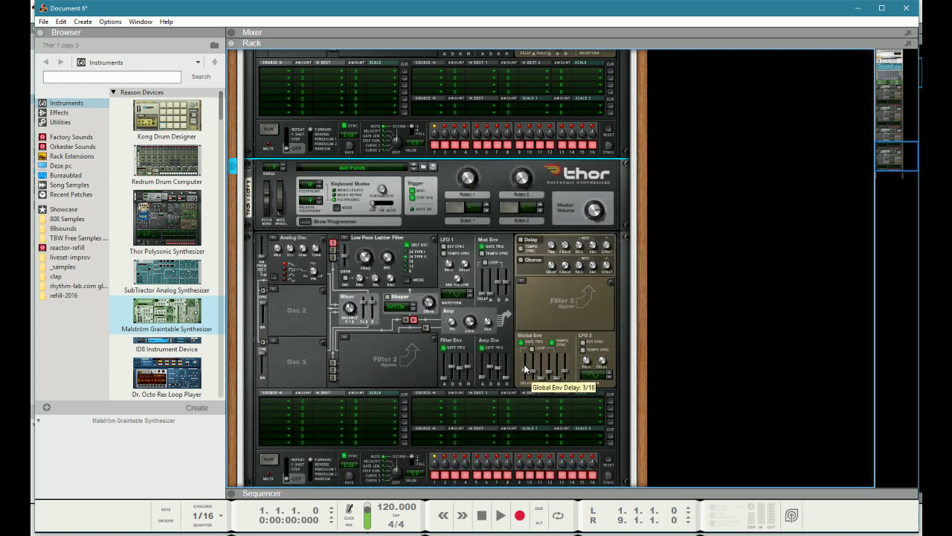
pyautogui.moveTo(533, 371); pyautogui.dragTo(533, 370)
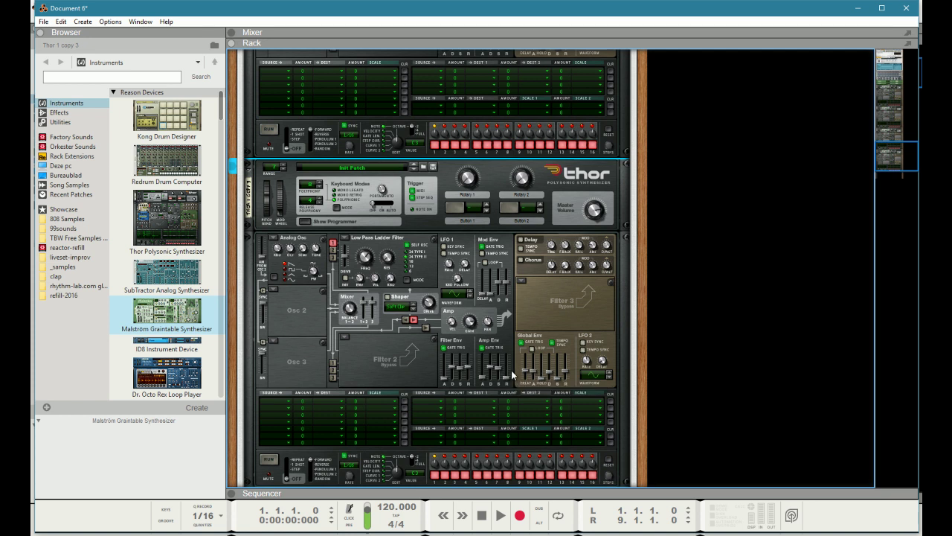
# Step: Cable the fourth Thor's Global Envelope output to the mixer's channel 4 level CV input and flip the rack to its front
pyautogui.press('Tab')
pyautogui.moveTo(470, 432); pyautogui.dragTo(312, 189)
pyautogui.press('Tab')
pyautogui.scroll(-3, 331, 213)
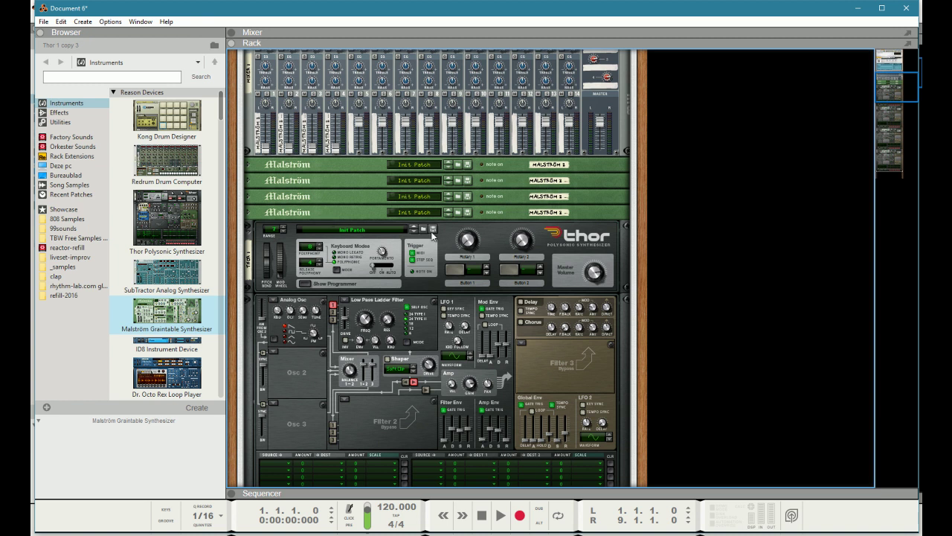
pyautogui.scroll(3, 662, 228)
pyautogui.rightClick(625, 219)
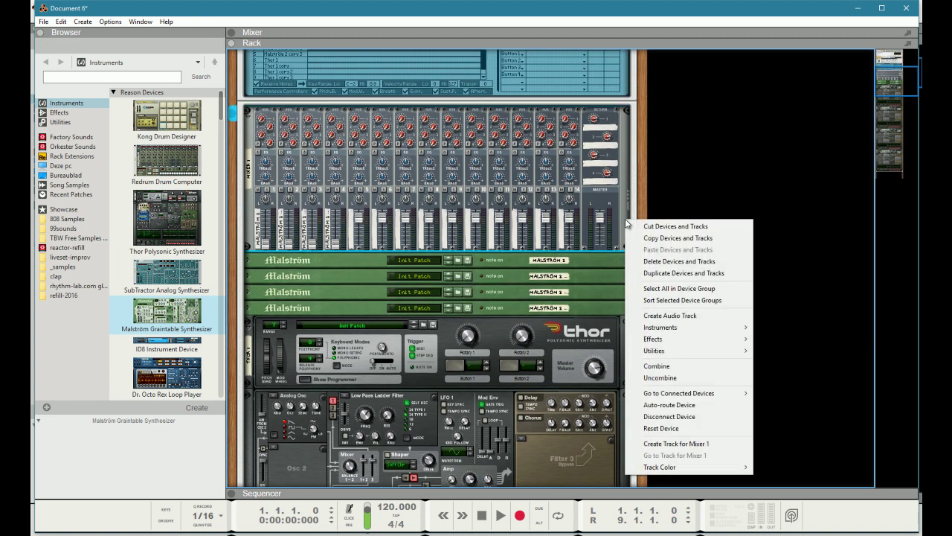
pyautogui.moveTo(656, 339)
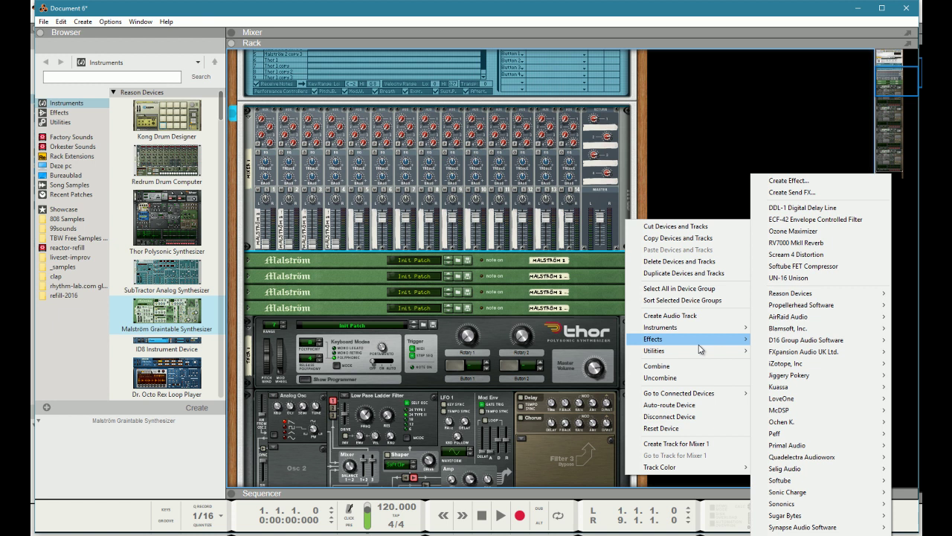
pyautogui.click(691, 214)
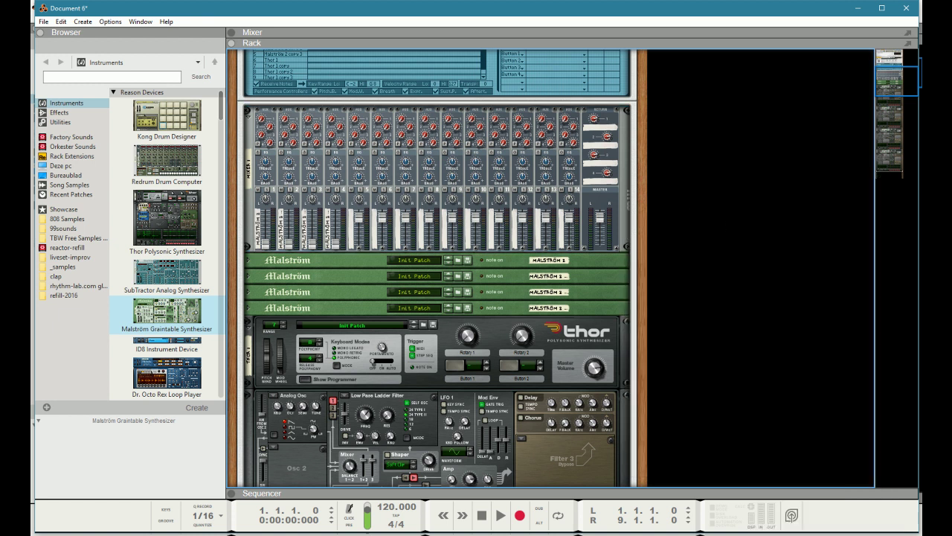